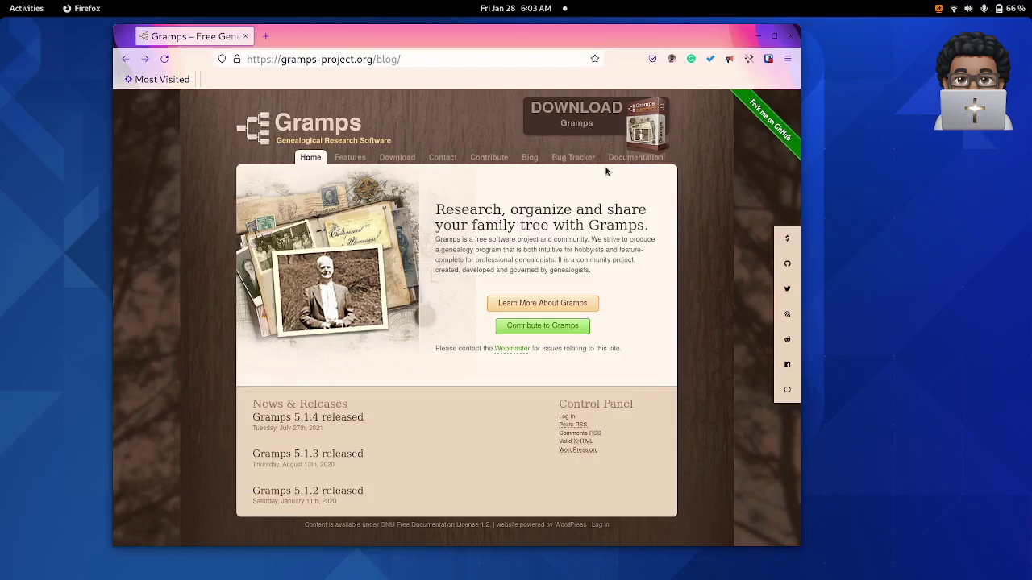
# - Maximize Firefox so the Gramps homepage fills the whole screen
pyautogui.click(774, 36)
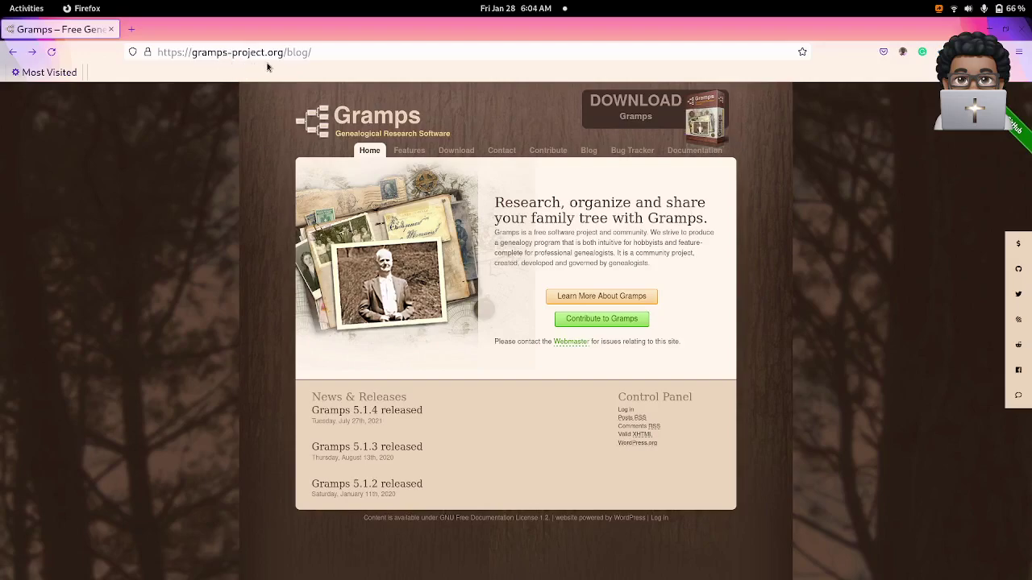
pyautogui.click(653, 121)
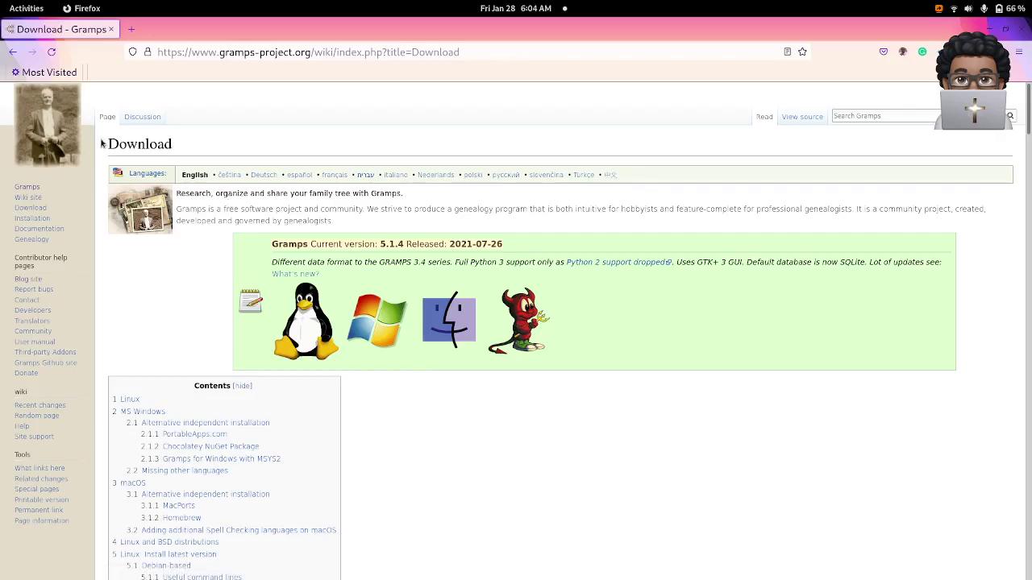
pyautogui.click(14, 54)
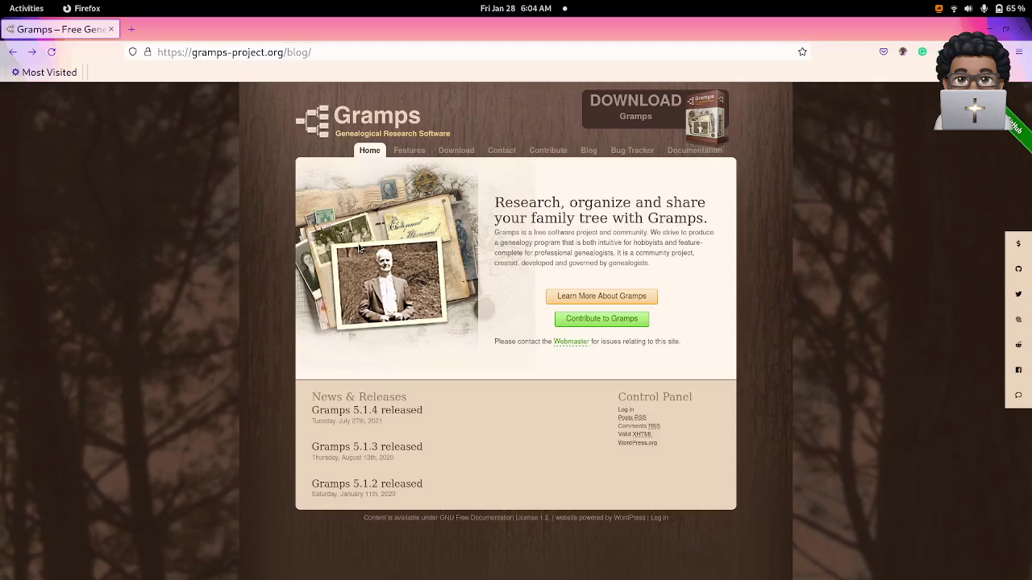
pyautogui.press('super')
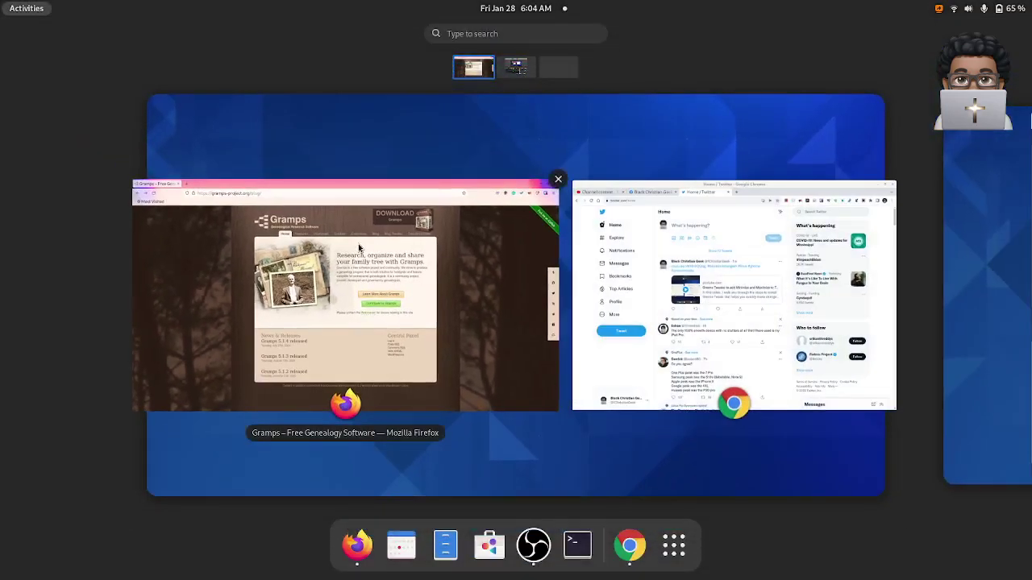
pyautogui.click(489, 547)
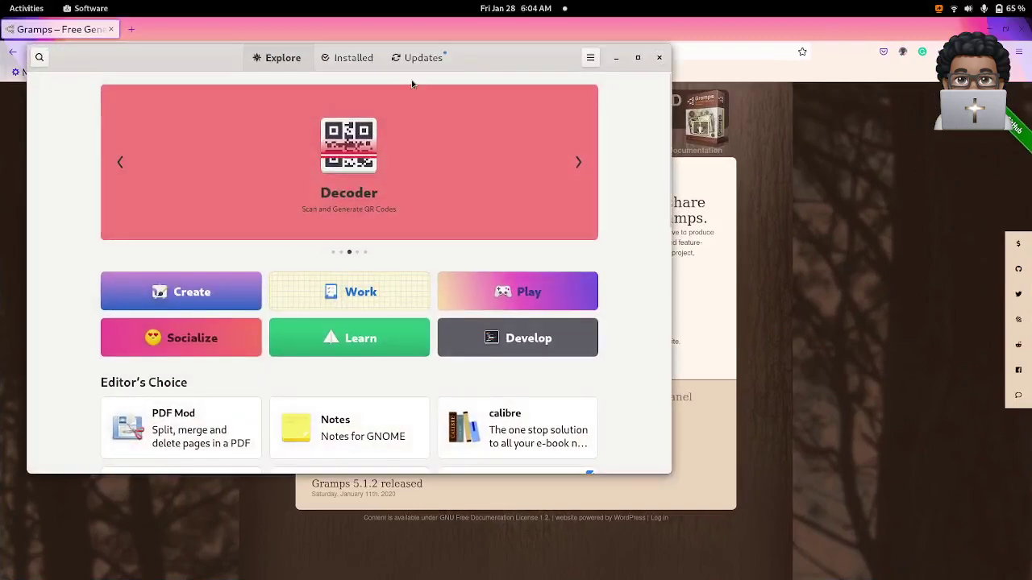
pyautogui.moveTo(205, 70); pyautogui.dragTo(327, 90)
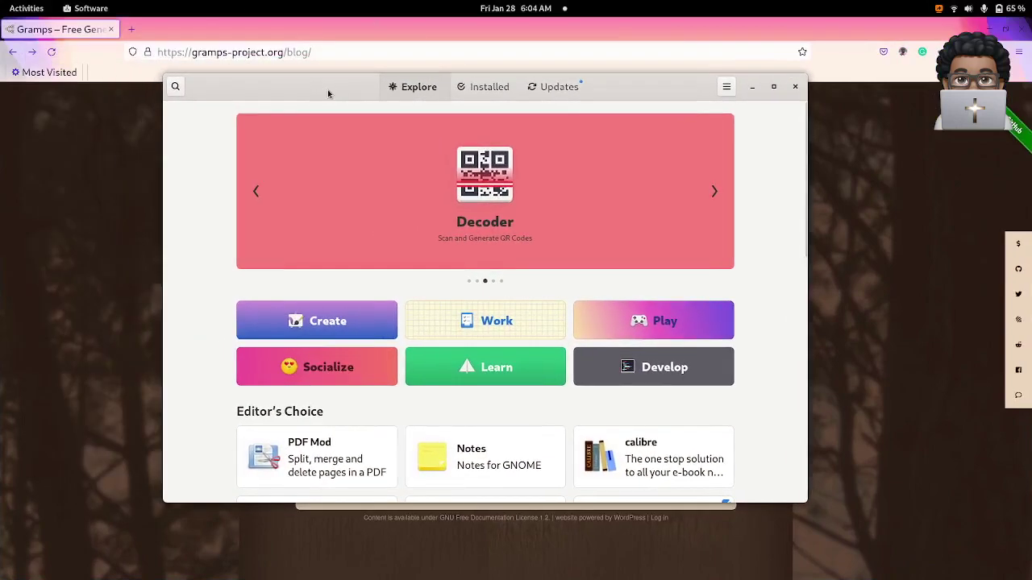
pyautogui.click(175, 86)
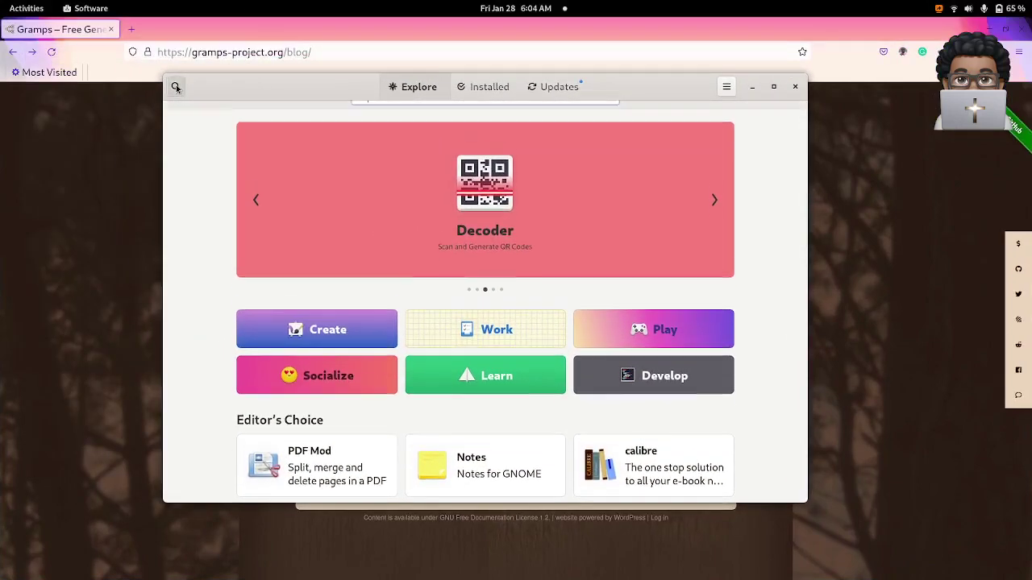
pyautogui.write('gramps')
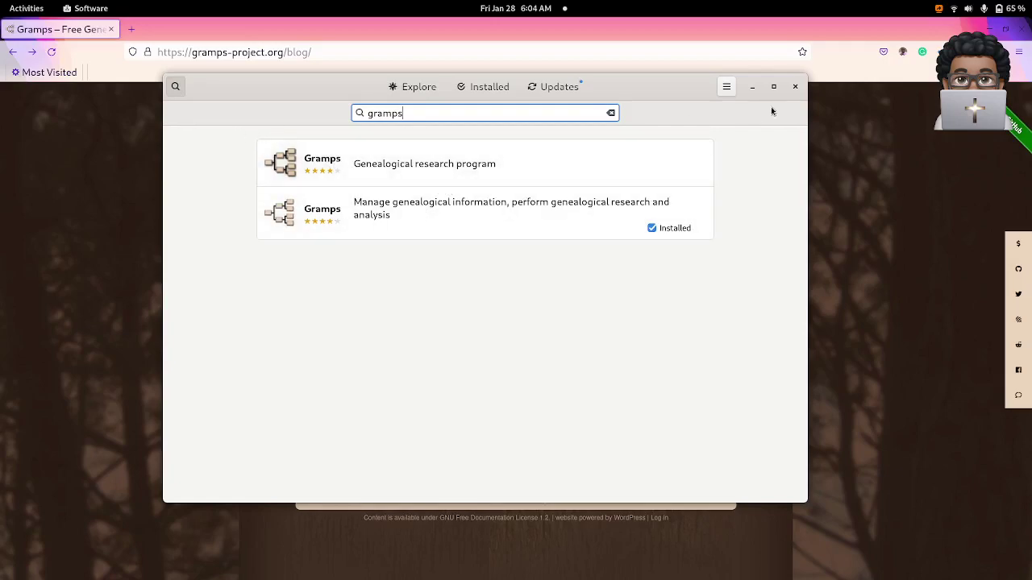
pyautogui.click(795, 87)
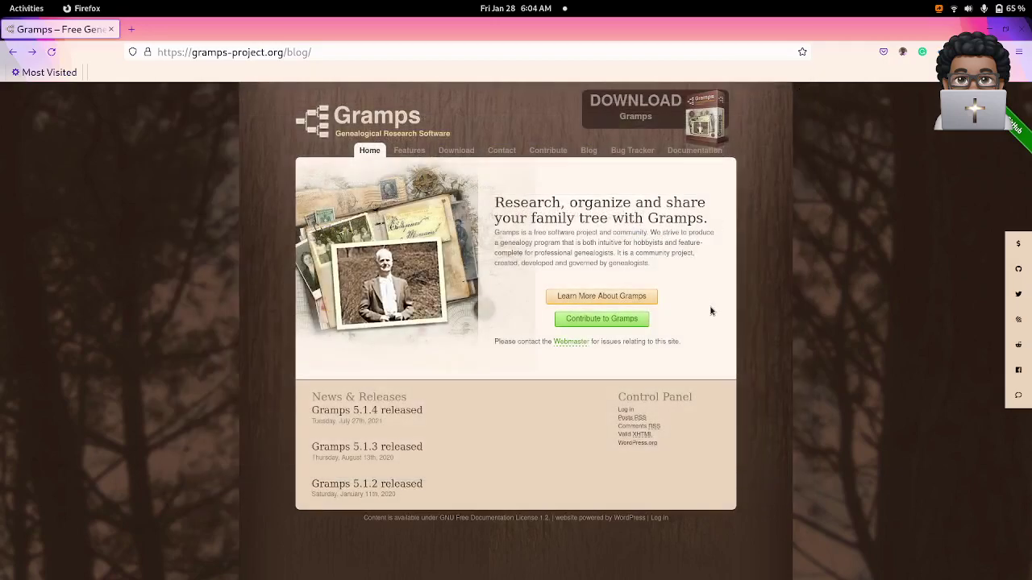
# - Launch Gramps from the Activities search
pyautogui.press('super')
pyautogui.write('gramp')
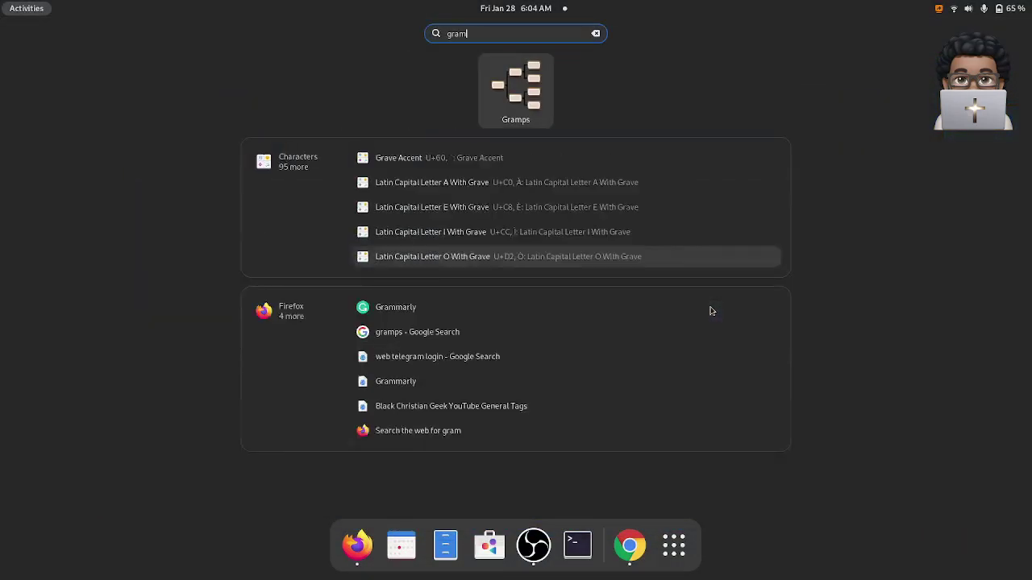
pyautogui.write('s')
pyautogui.click(524, 105)
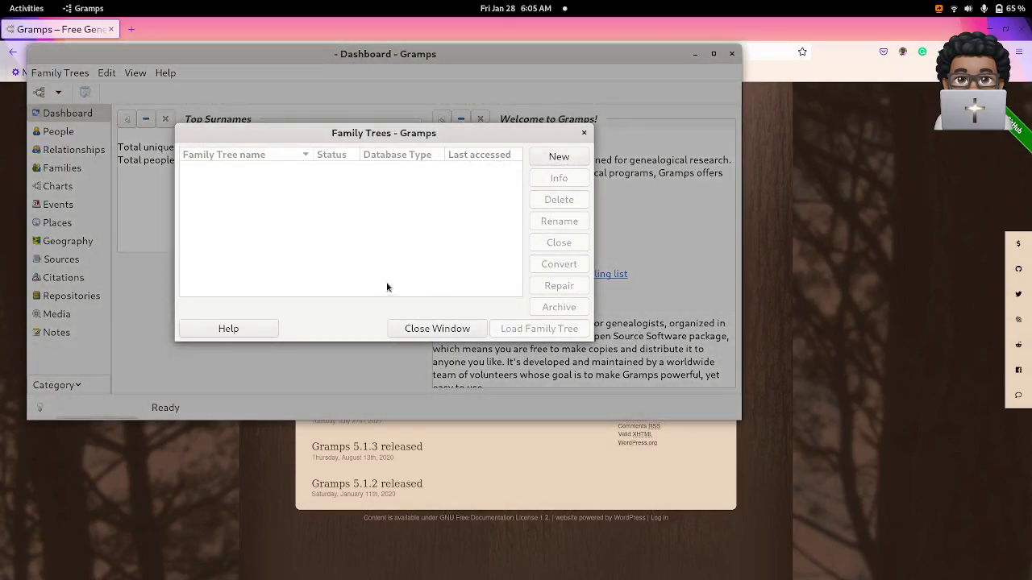
# - Create a new family tree with the default name Family Tree 1 and load it
pyautogui.click(552, 160)
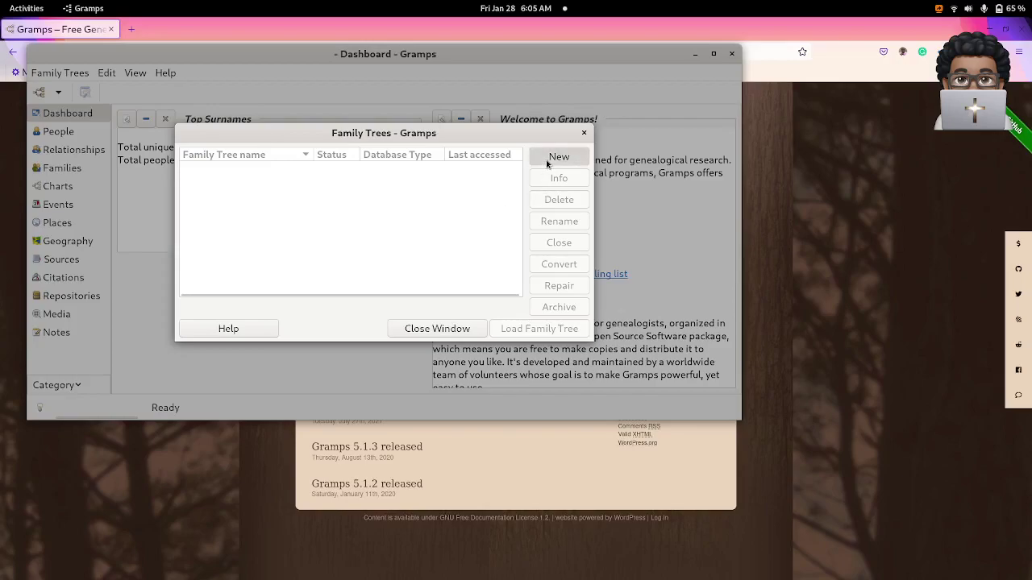
pyautogui.press('Return')
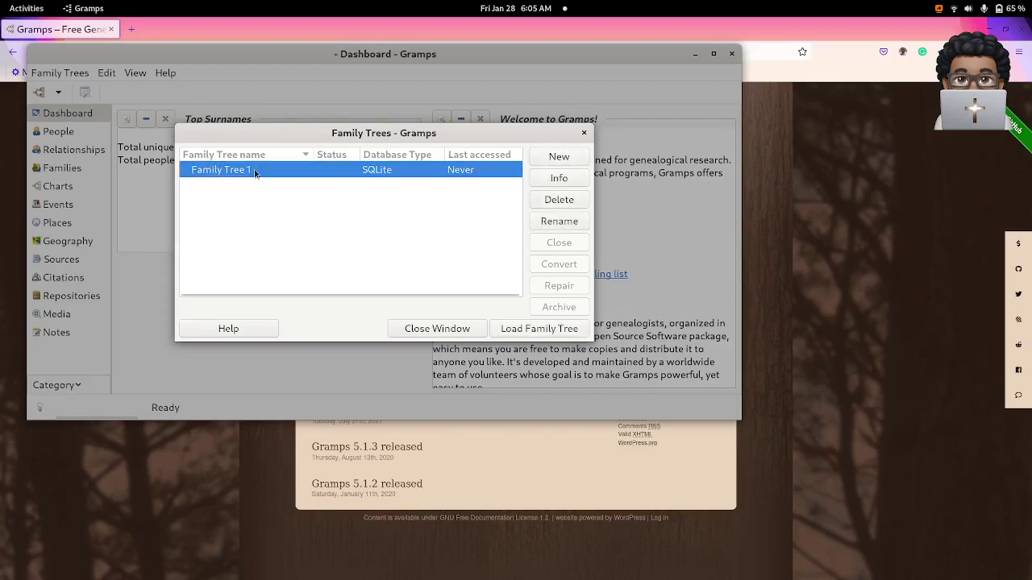
pyautogui.doubleClick(250, 171)
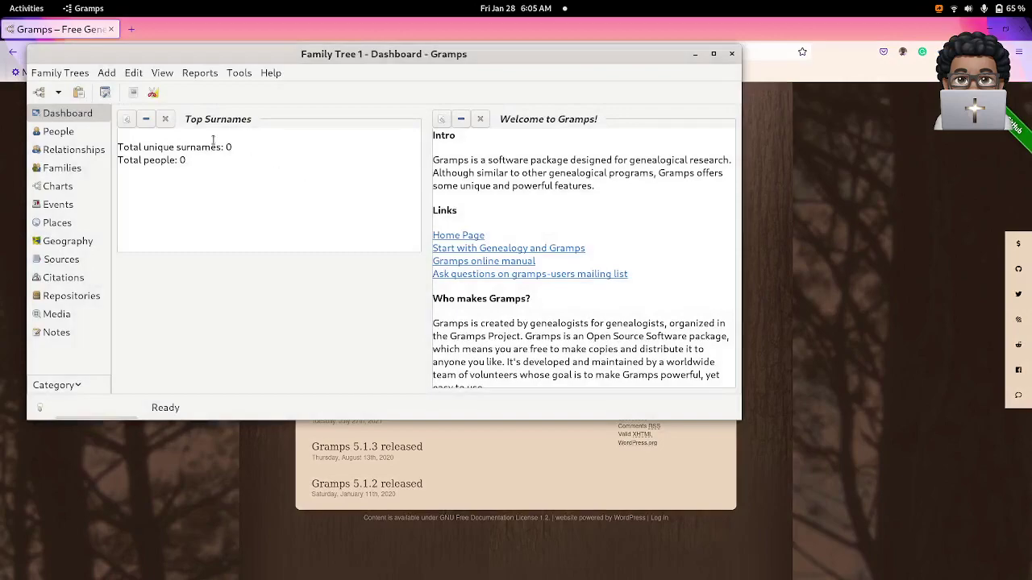
pyautogui.click(68, 72)
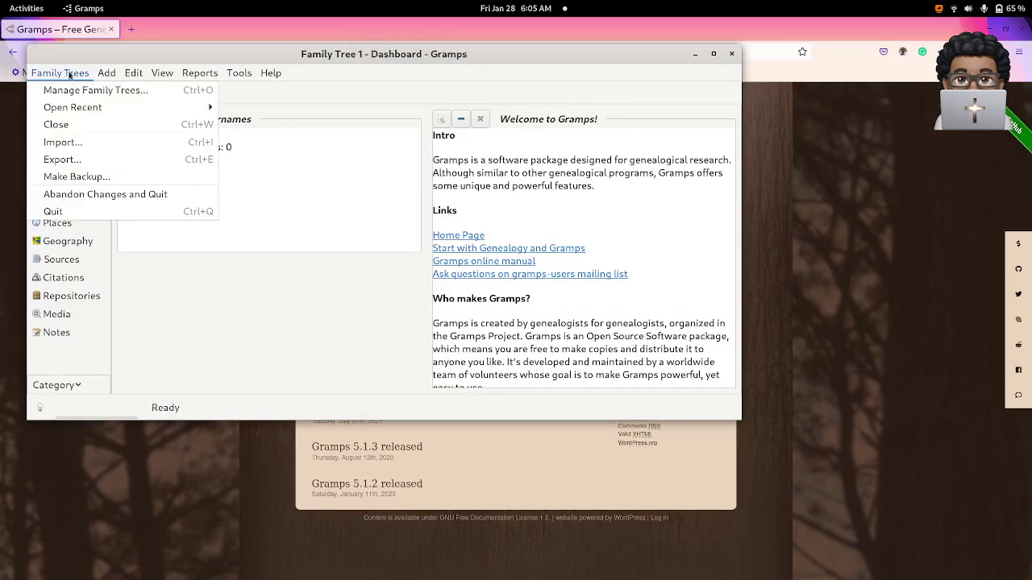
# - Rename Family Tree 1 to 'Geeks' in the family tree manager
pyautogui.click(76, 91)
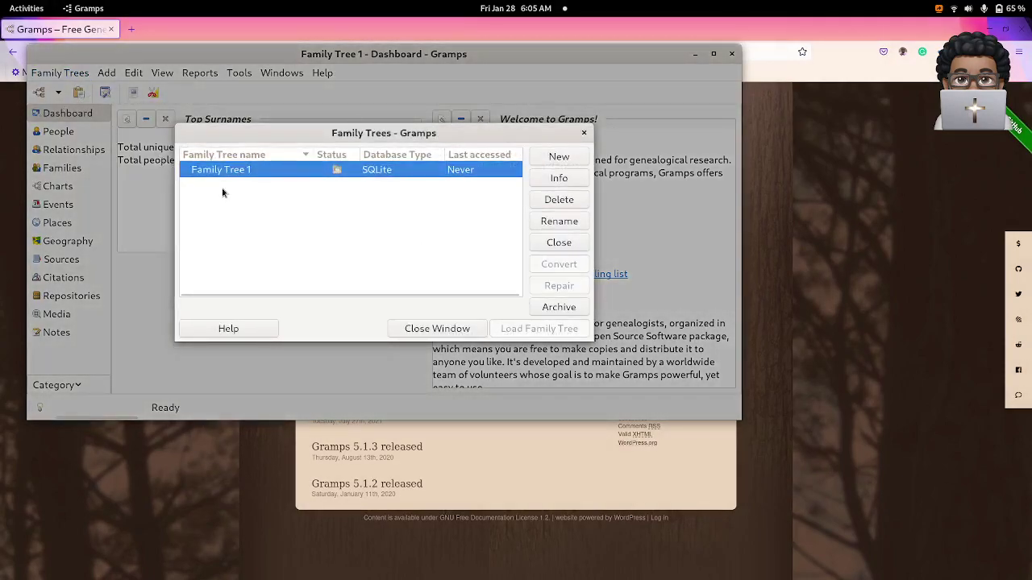
pyautogui.click(554, 223)
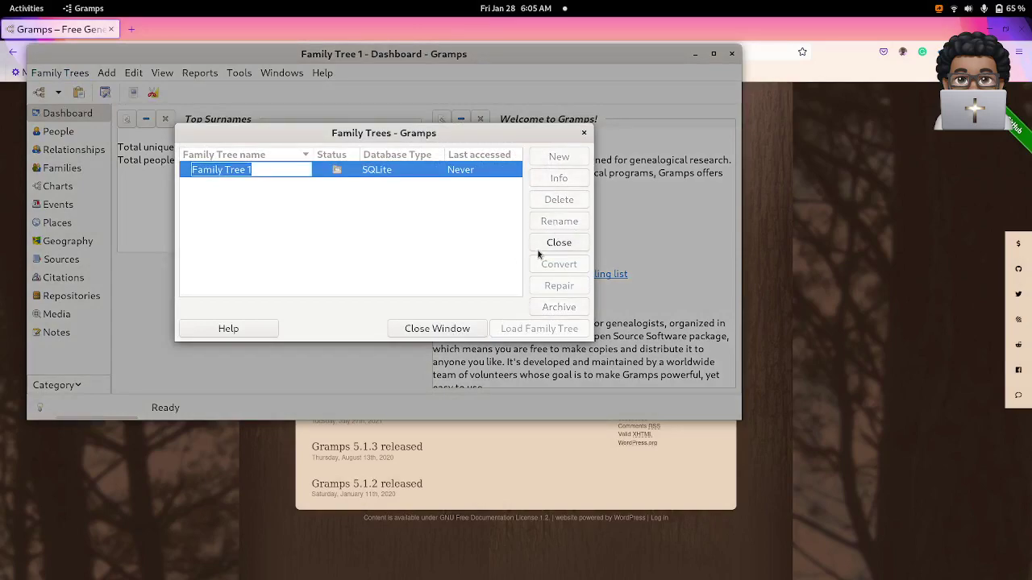
pyautogui.write('Geeks')
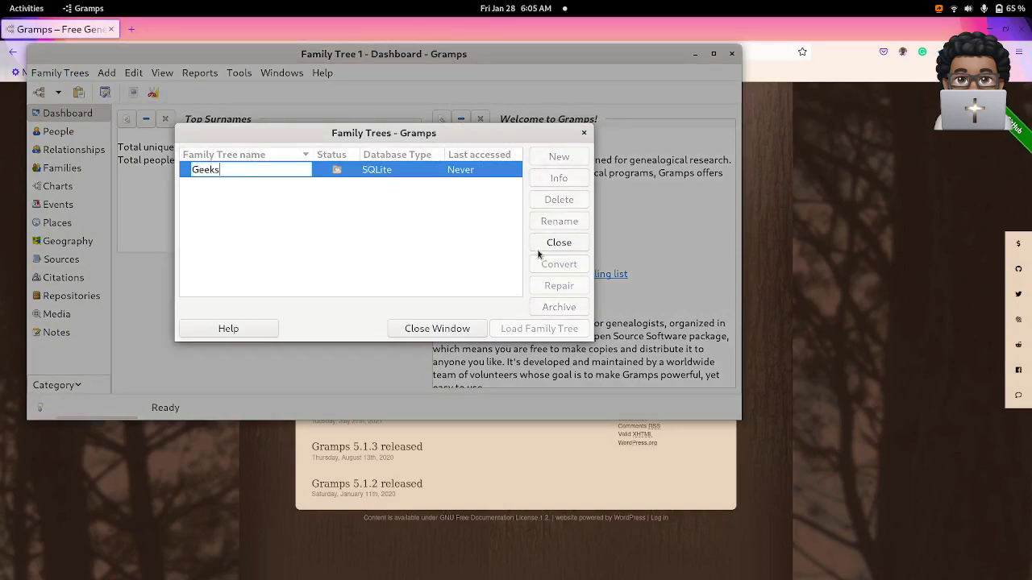
pyautogui.press('Return')
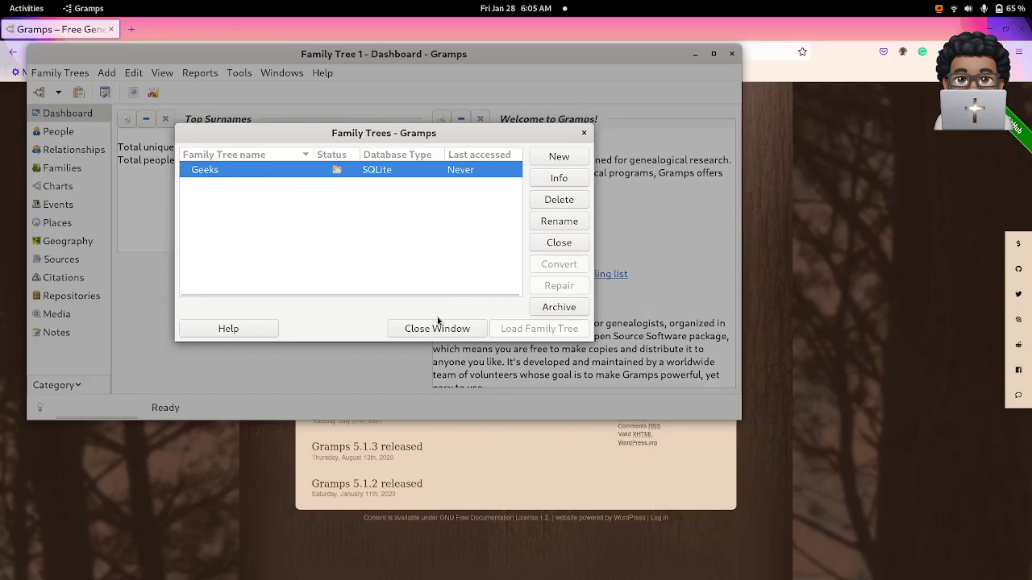
pyautogui.click(423, 336)
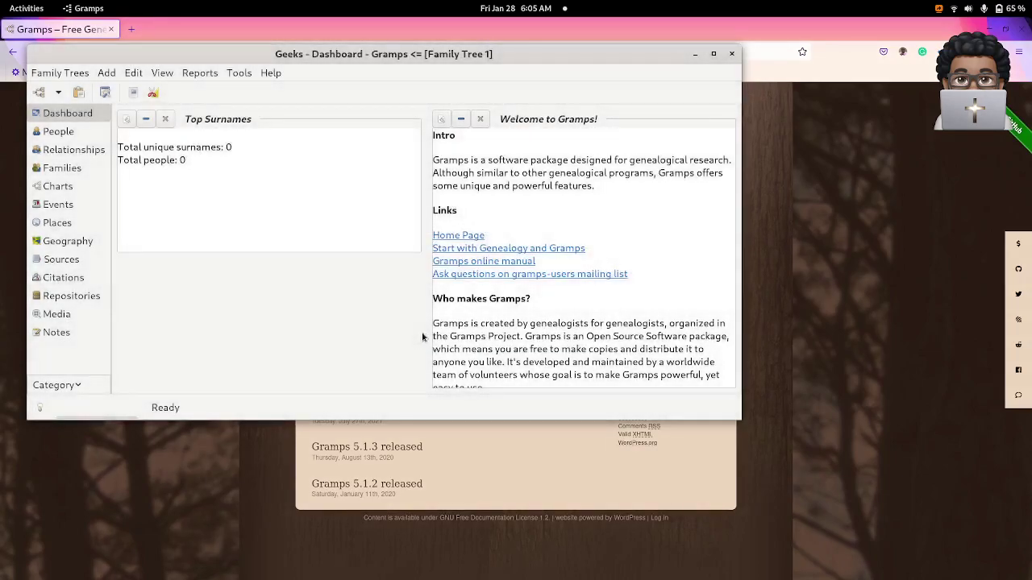
# - In People, add a male person with given name 'Richard' and surname 'Geeks'
pyautogui.click(51, 133)
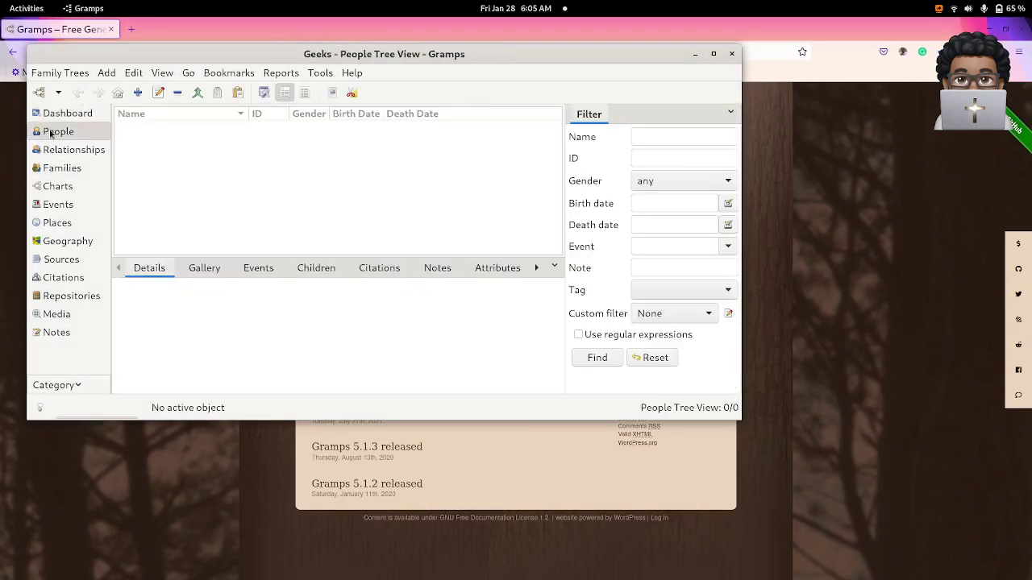
pyautogui.click(138, 94)
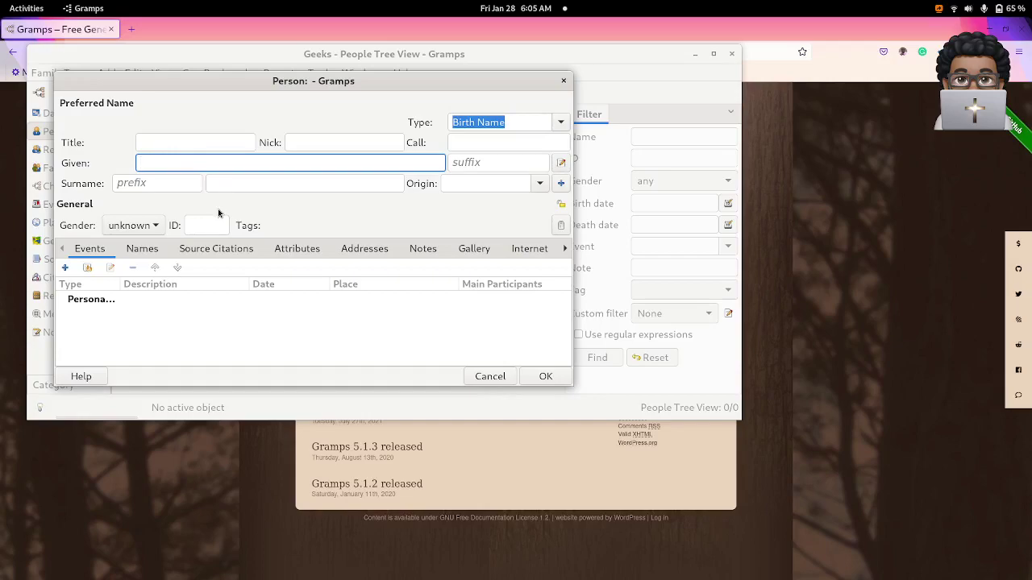
pyautogui.write('RIchard')
pyautogui.press('BackSpace')
pyautogui.press('BackSpace')
pyautogui.press('BackSpace')
pyautogui.press('BackSpace')
pyautogui.press('BackSpace')
pyautogui.press('BackSpace')
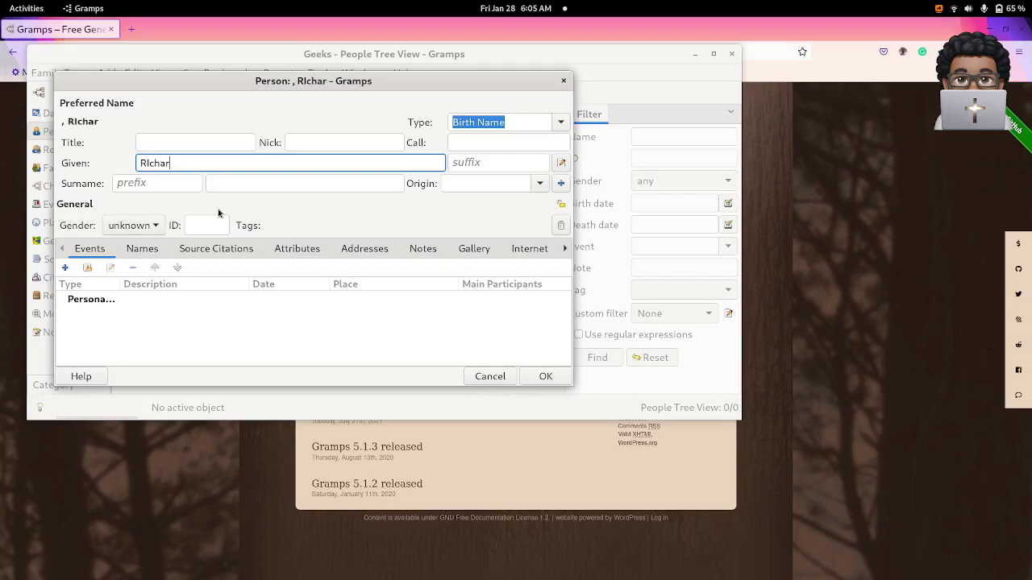
pyautogui.write('ichard')
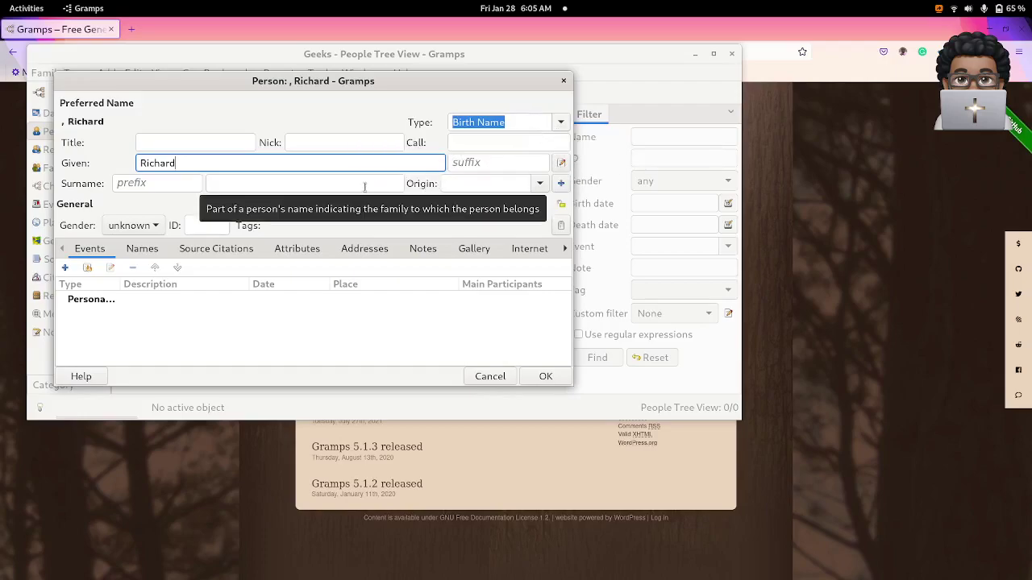
pyautogui.click(322, 184)
pyautogui.write('Geeks')
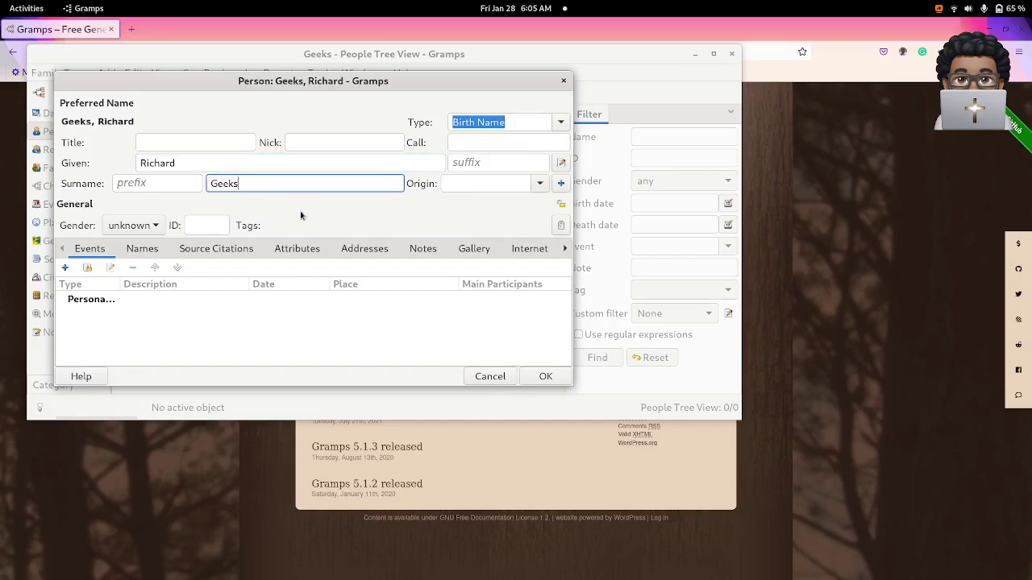
pyautogui.click(546, 376)
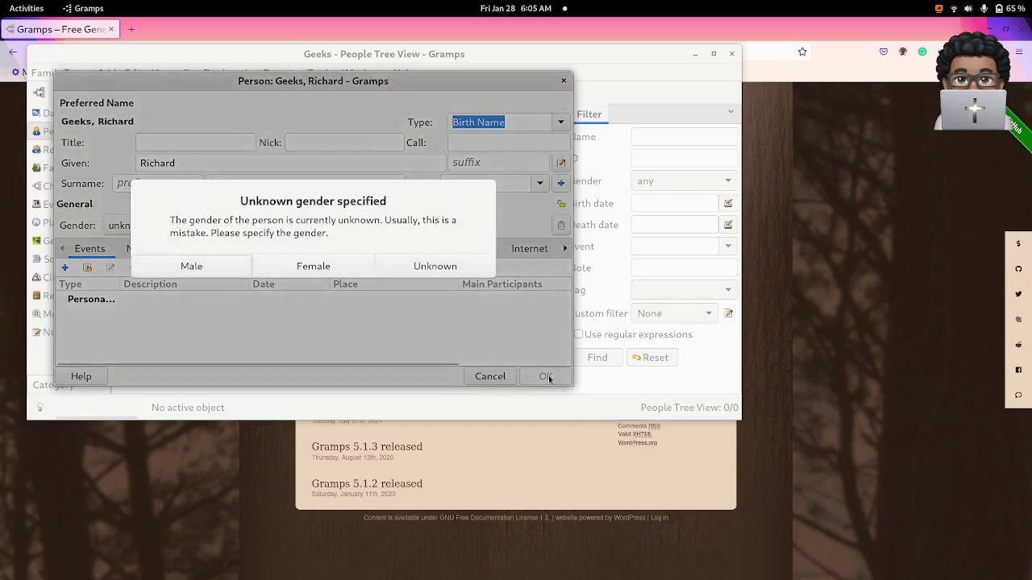
pyautogui.click(191, 267)
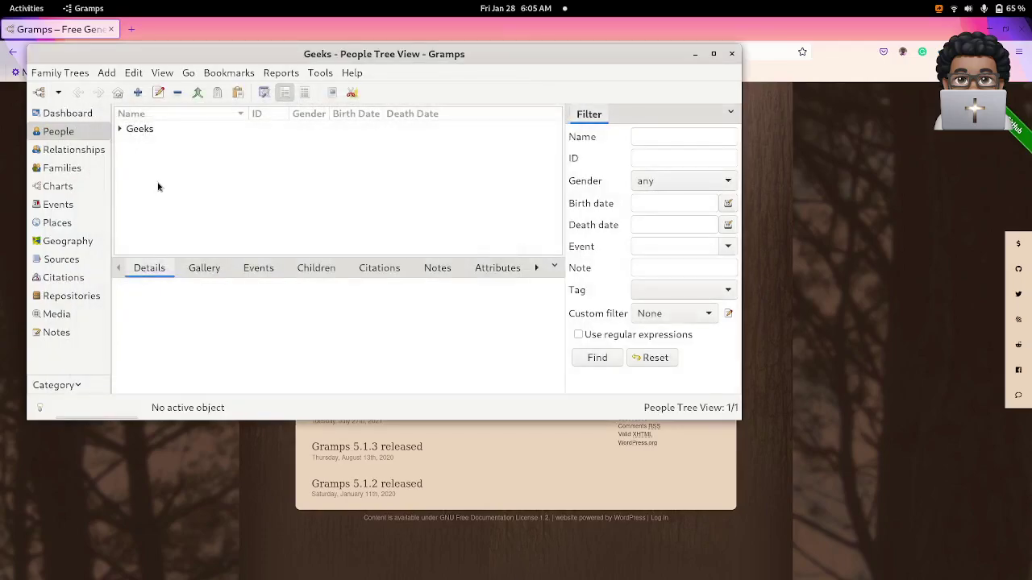
# - Select Richard Geeks under the Geeks surname and show his Relationships page
pyautogui.click(76, 169)
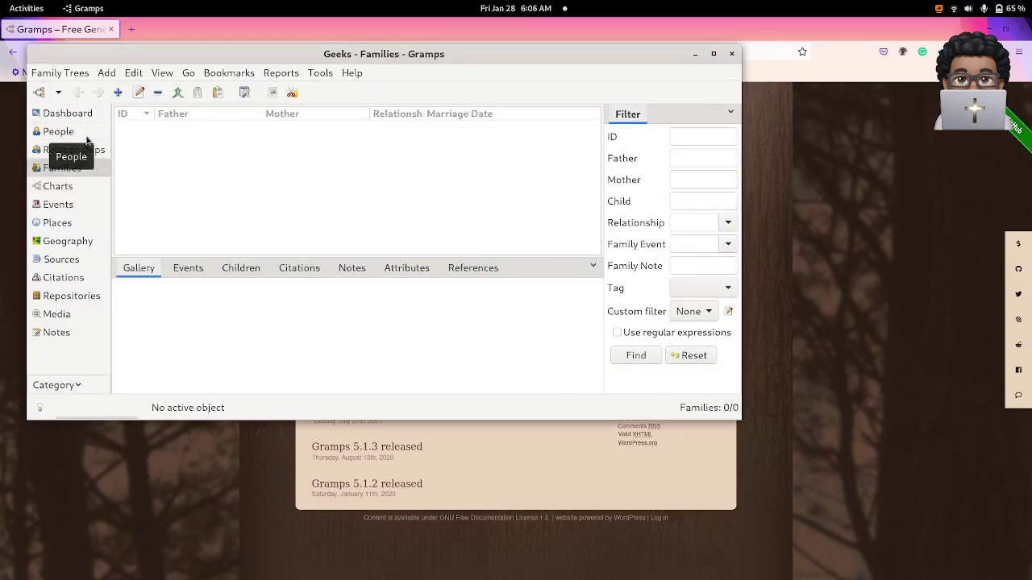
pyautogui.click(80, 134)
pyautogui.click(119, 131)
pyautogui.click(169, 148)
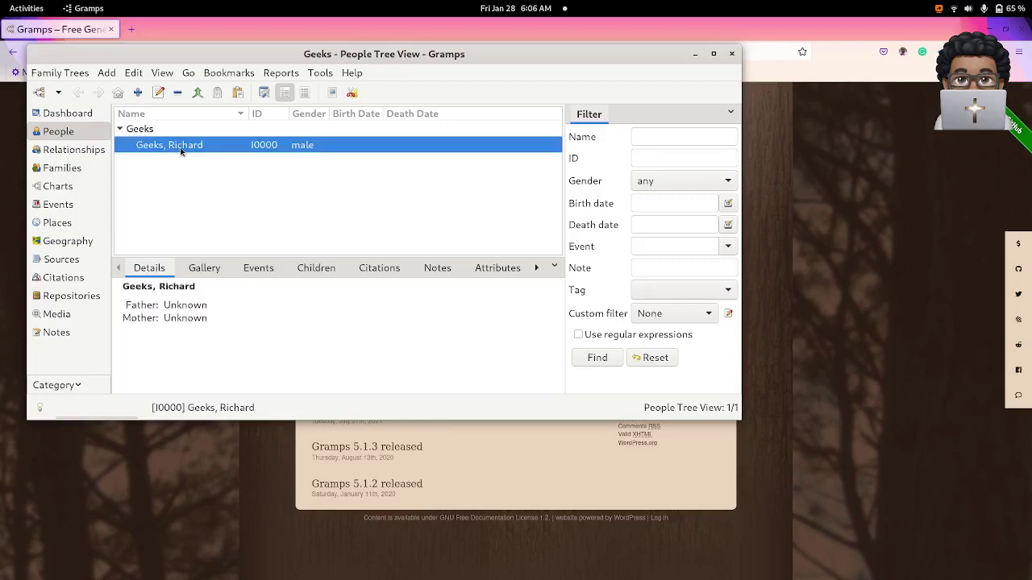
pyautogui.rightClick(183, 145)
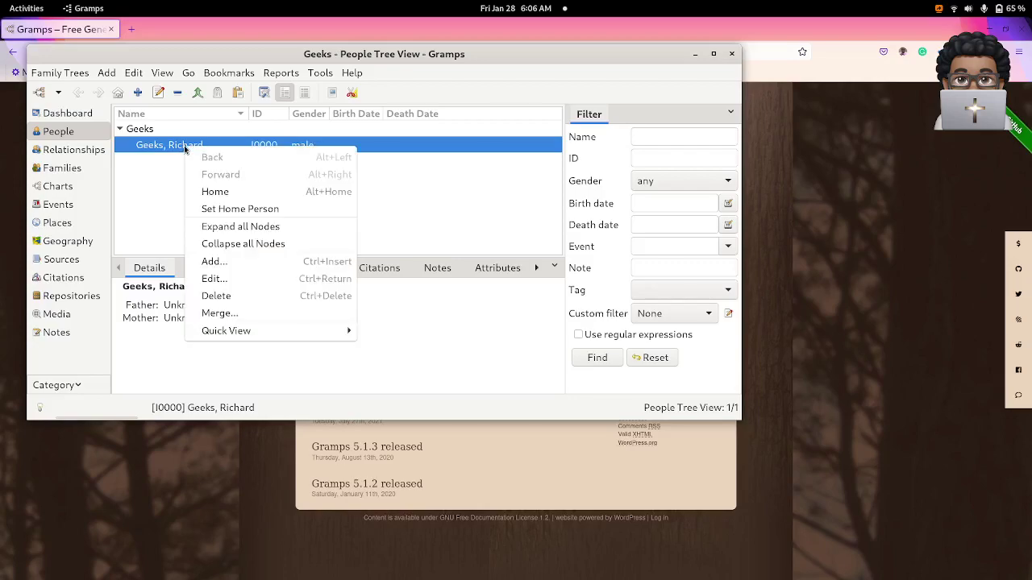
pyautogui.click(95, 150)
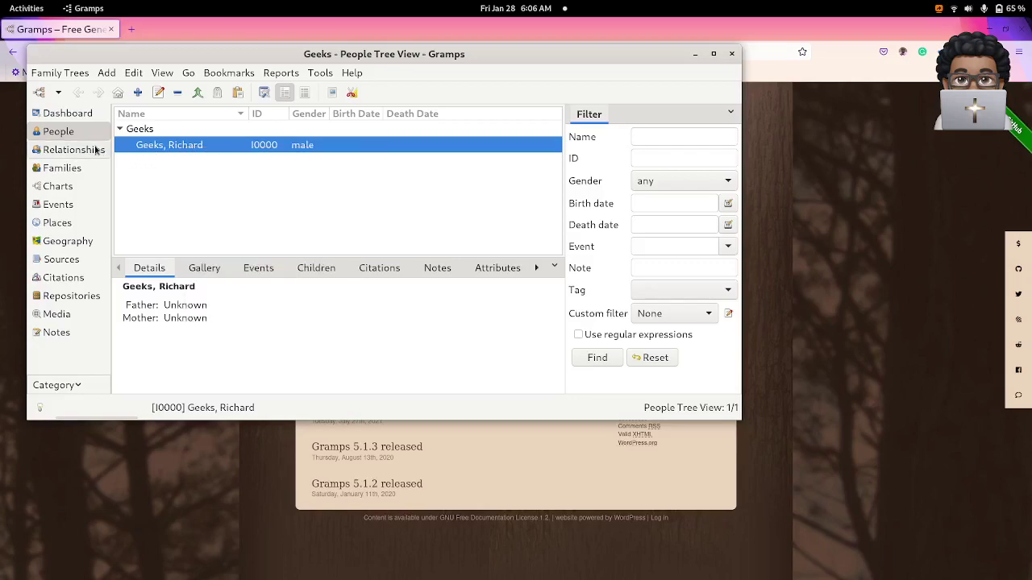
pyautogui.click(95, 150)
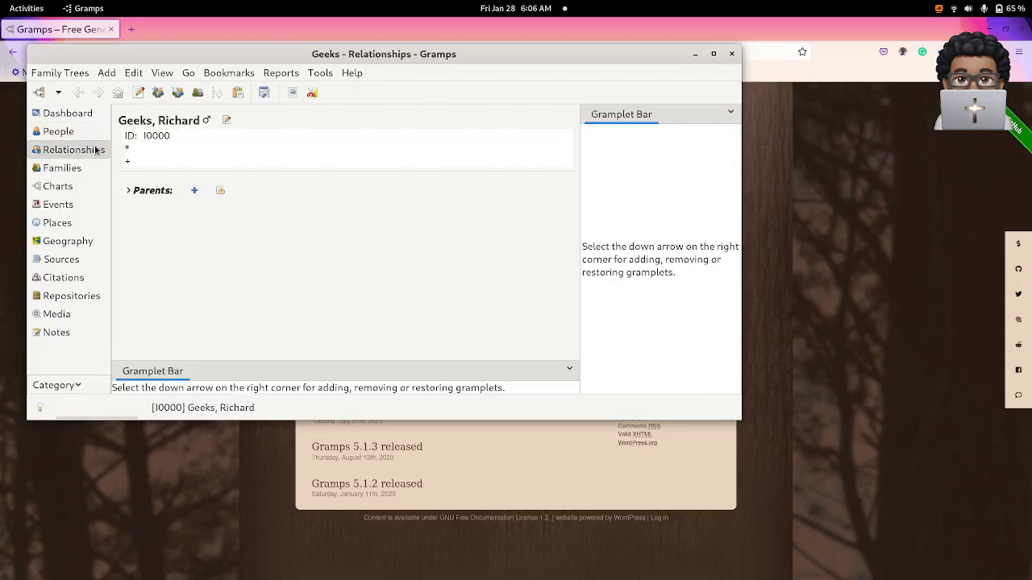
# - Start a new parent family for Richard and add 'Father' Geeks as the father
pyautogui.click(195, 191)
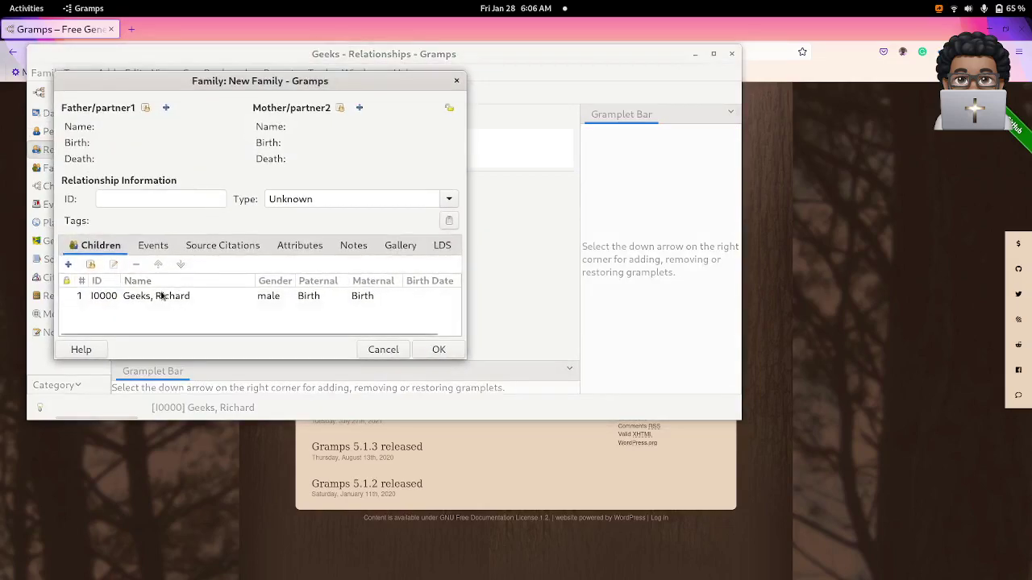
pyautogui.click(166, 109)
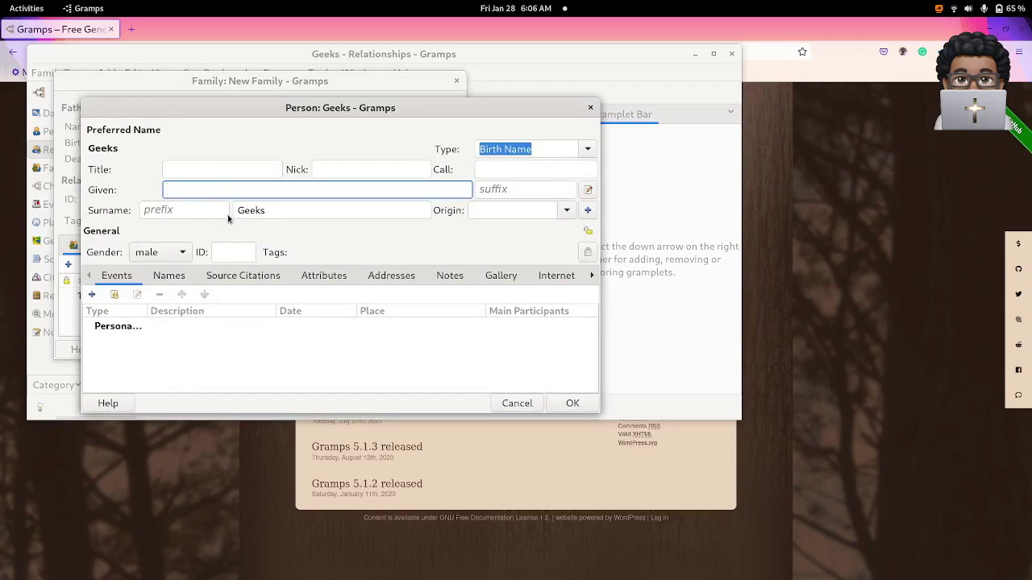
pyautogui.write('Father')
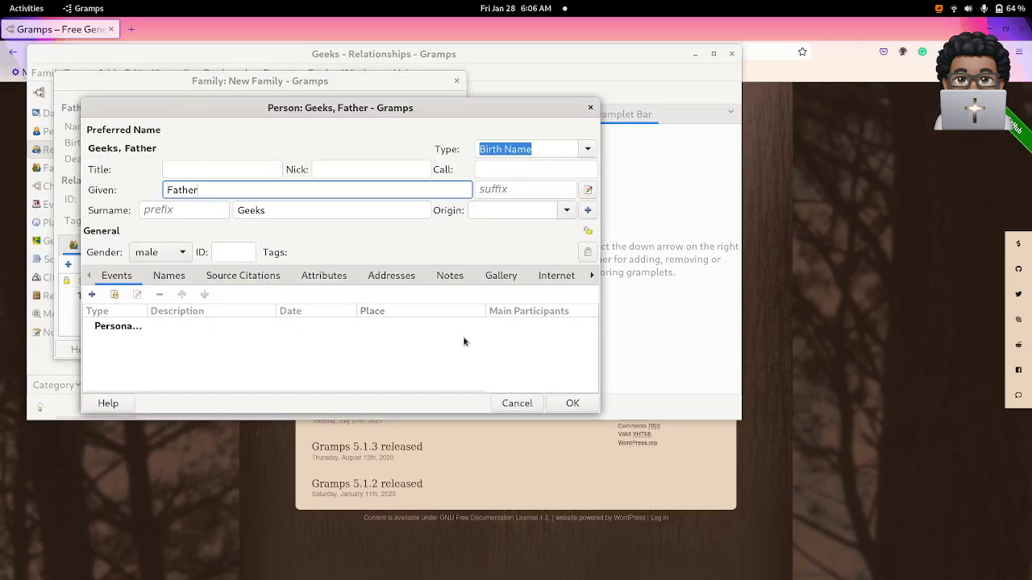
pyautogui.click(572, 404)
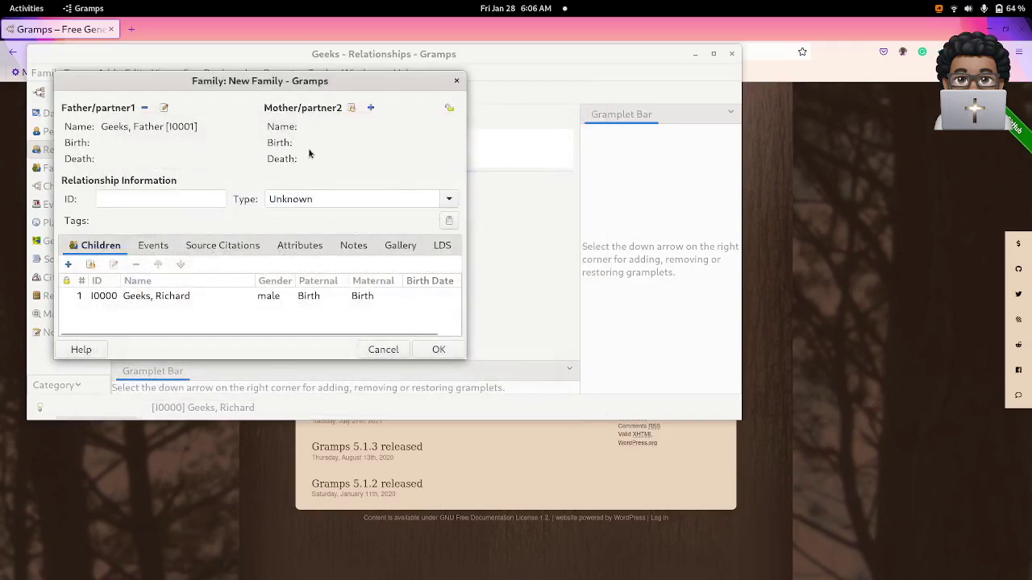
# - Add 'Mother' Turner as the mother, with the name type set to Married Name
pyautogui.click(371, 108)
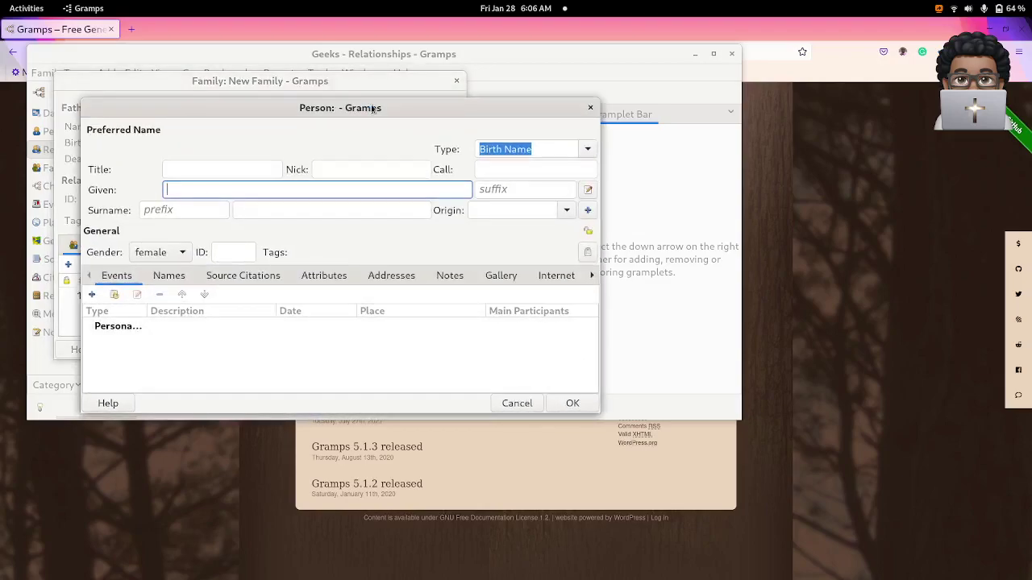
pyautogui.write('M')
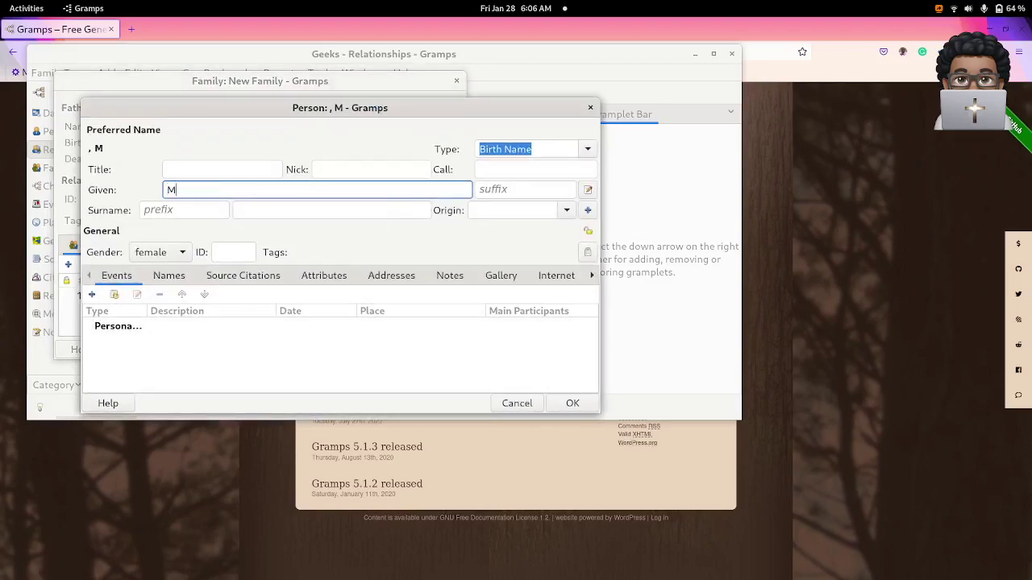
pyautogui.write('other')
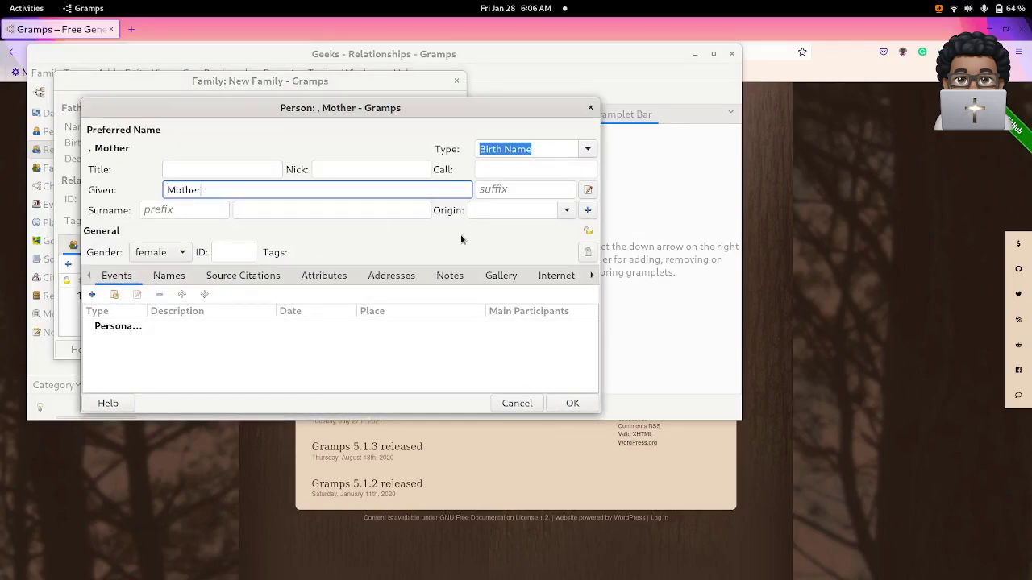
pyautogui.click(319, 208)
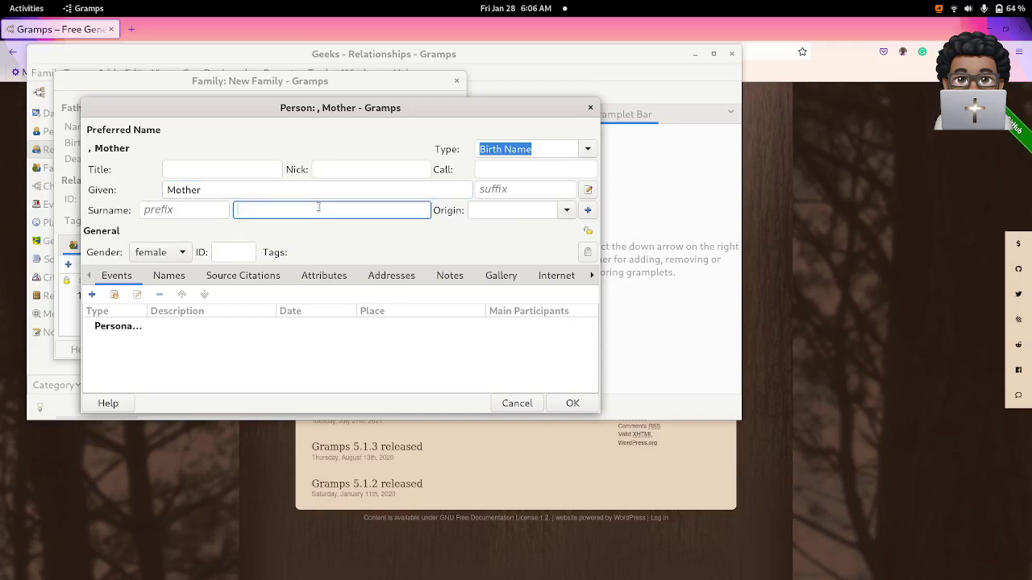
pyautogui.write('T')
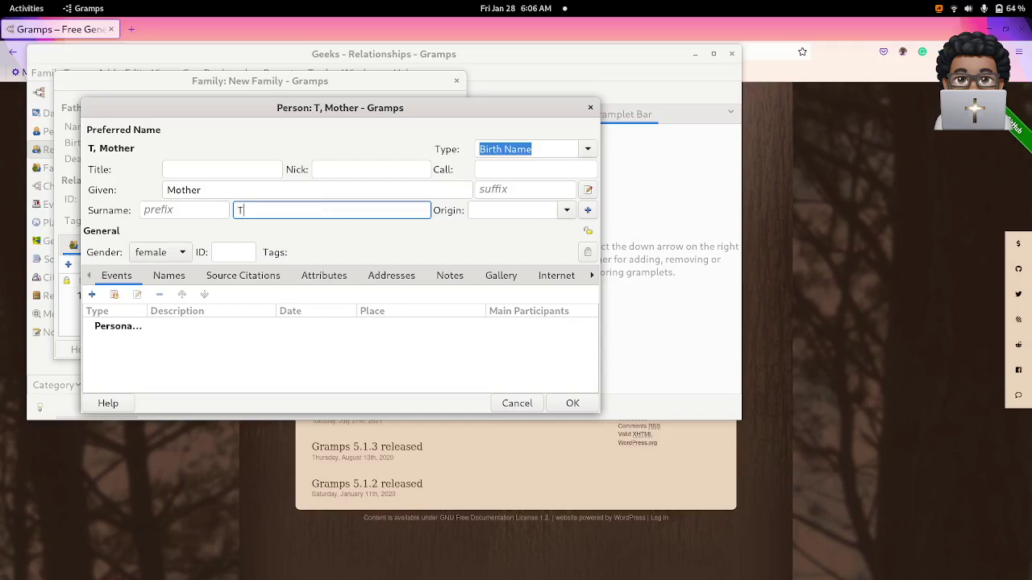
pyautogui.write('urner')
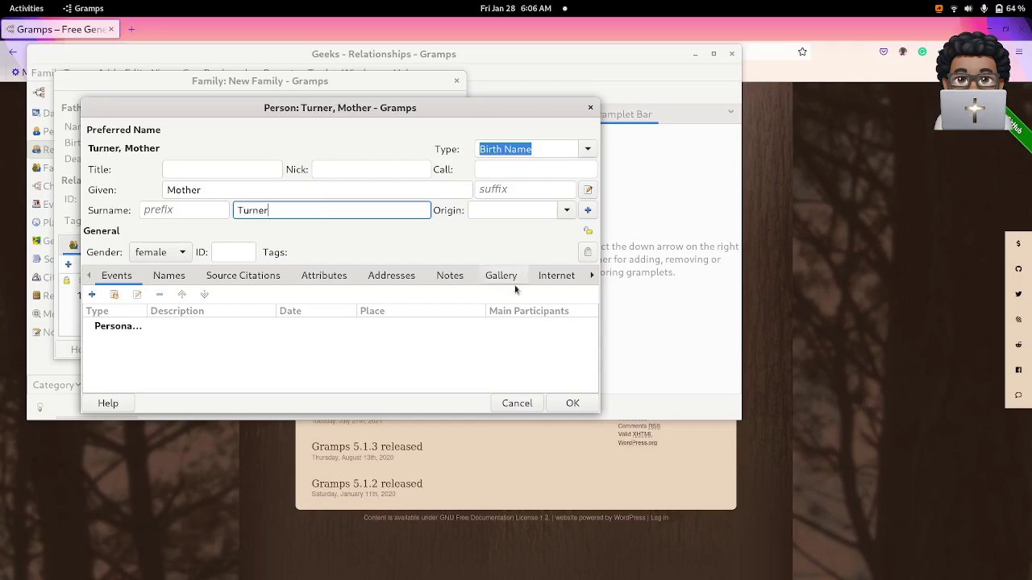
pyautogui.click(588, 149)
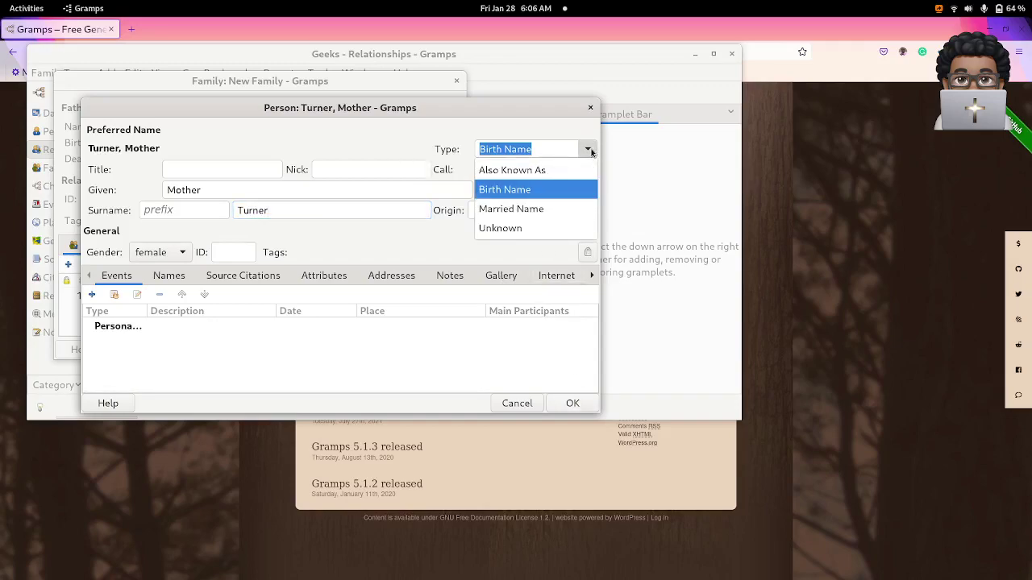
pyautogui.click(544, 209)
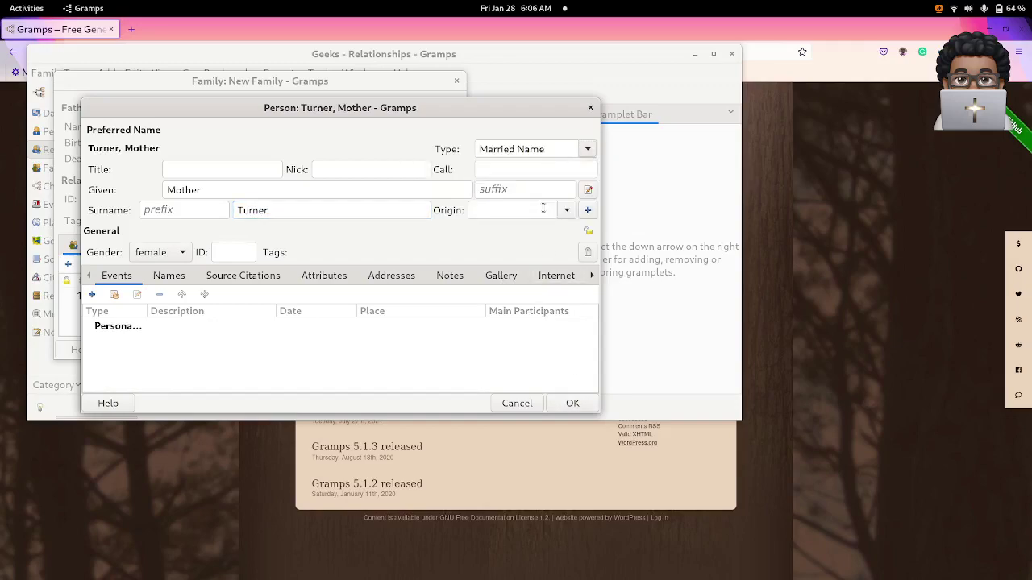
pyautogui.click(572, 403)
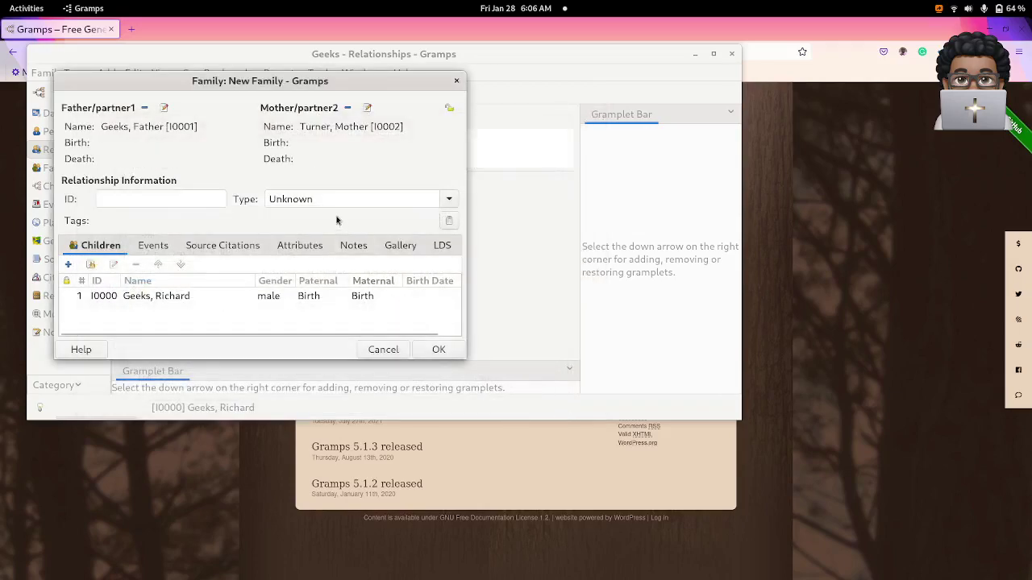
# - Save the family and add female 'Sister' Geeks as Richard's sibling
pyautogui.click(436, 348)
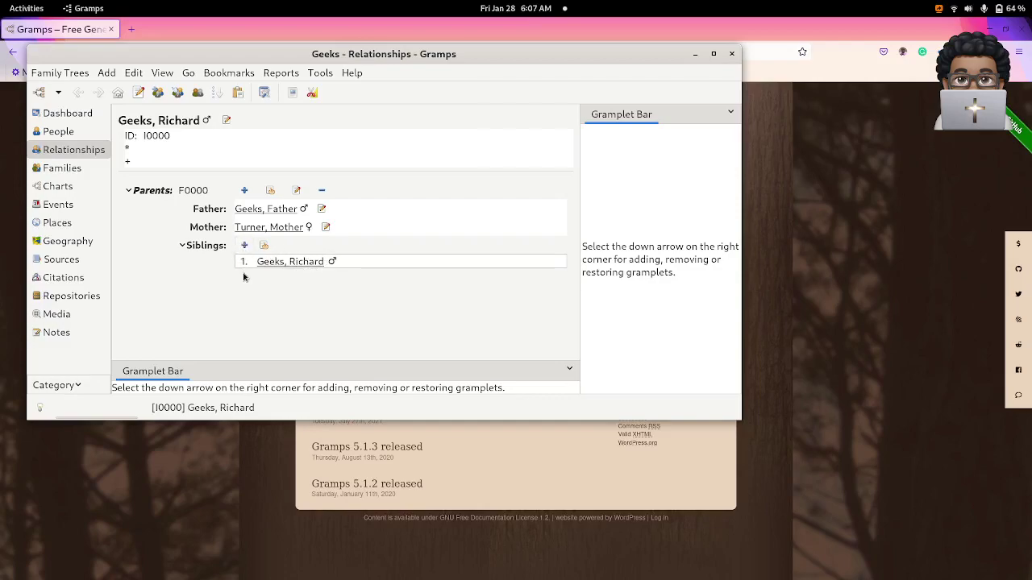
pyautogui.click(245, 246)
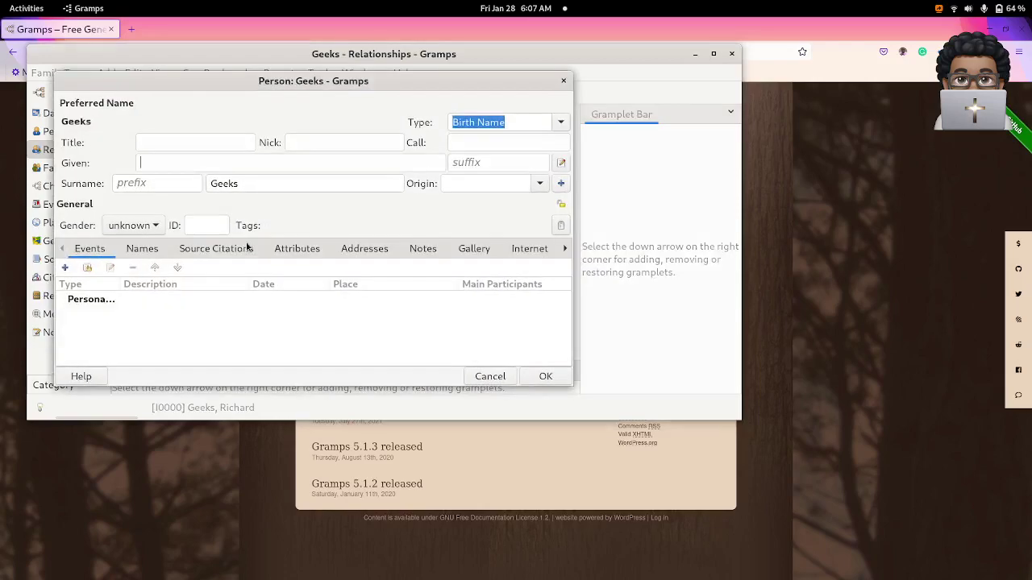
pyautogui.write('Sister')
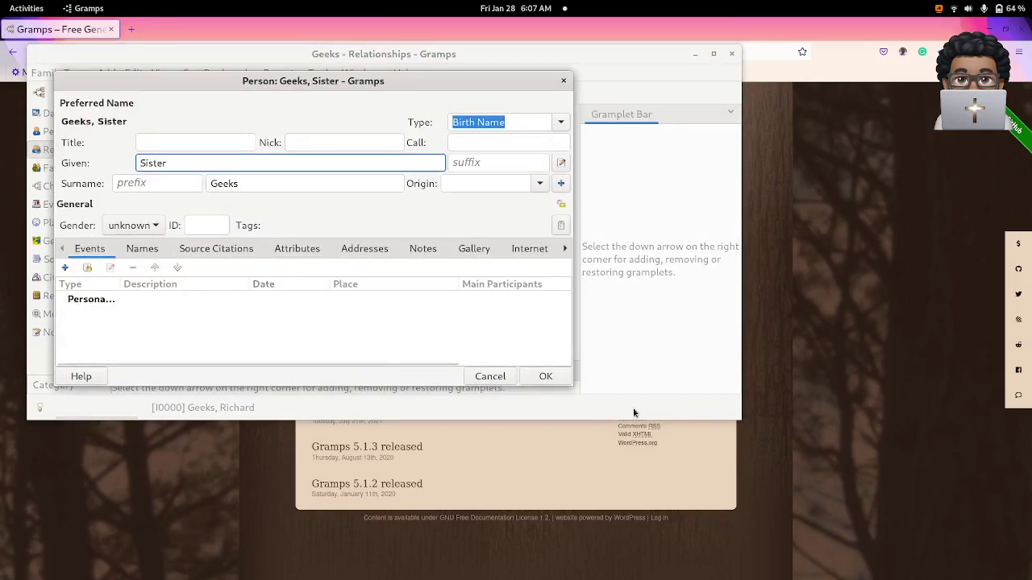
pyautogui.click(545, 375)
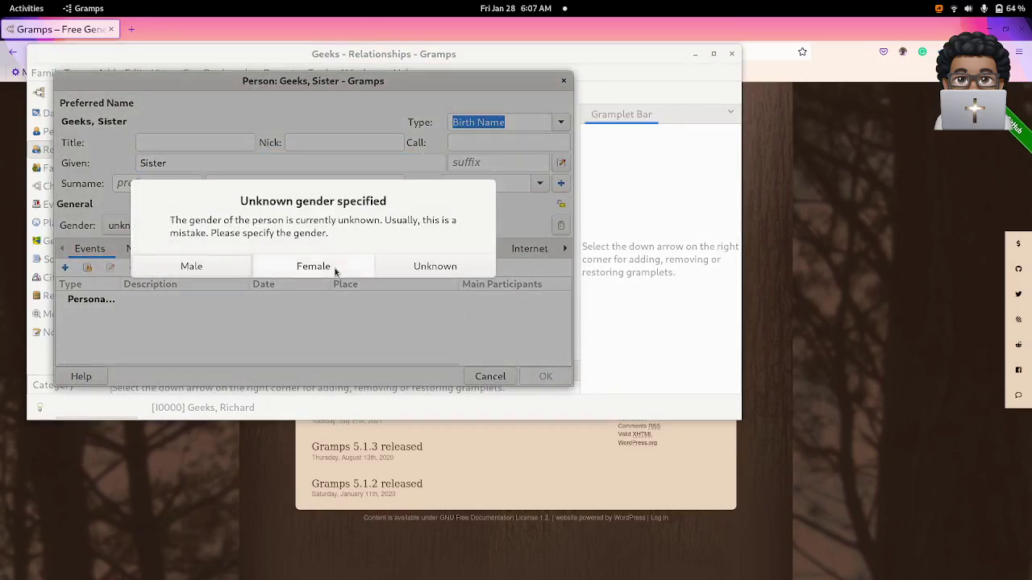
pyautogui.click(334, 267)
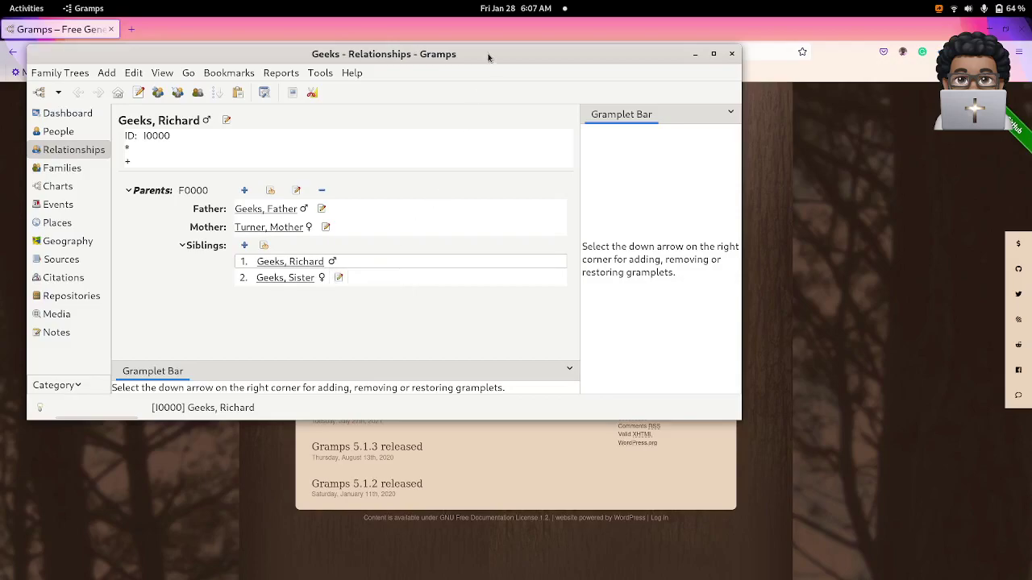
# - Move the Gramps window aside and close it, leaving the Gramps homepage in Firefox
pyautogui.moveTo(492, 62); pyautogui.dragTo(603, 141)
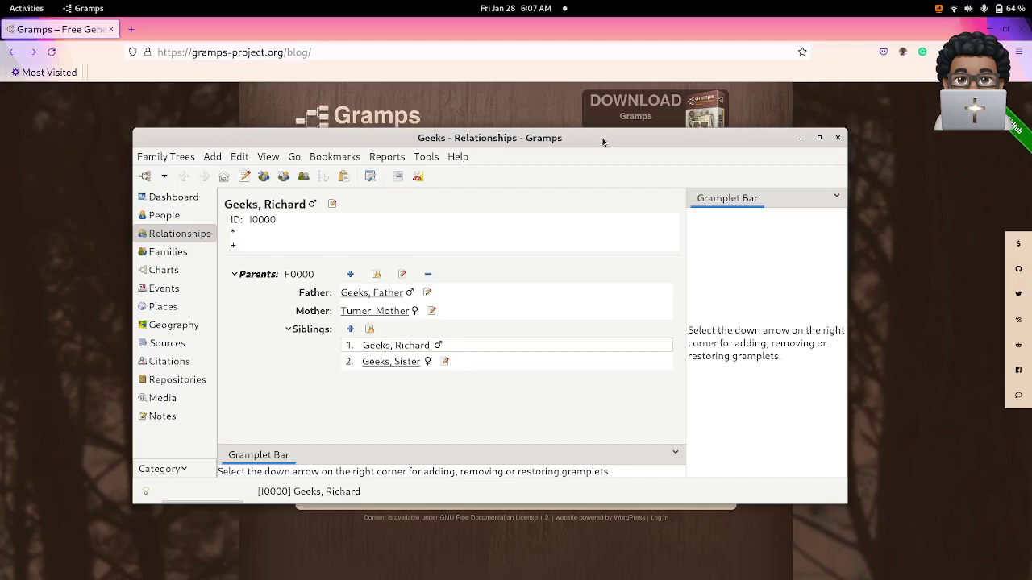
pyautogui.moveTo(603, 142); pyautogui.dragTo(693, 260)
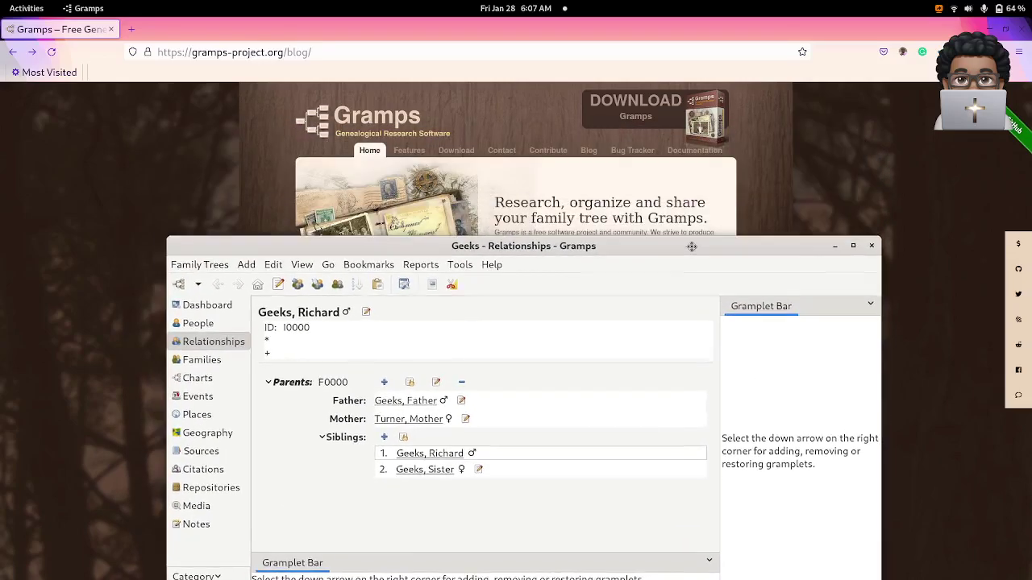
pyautogui.click(871, 247)
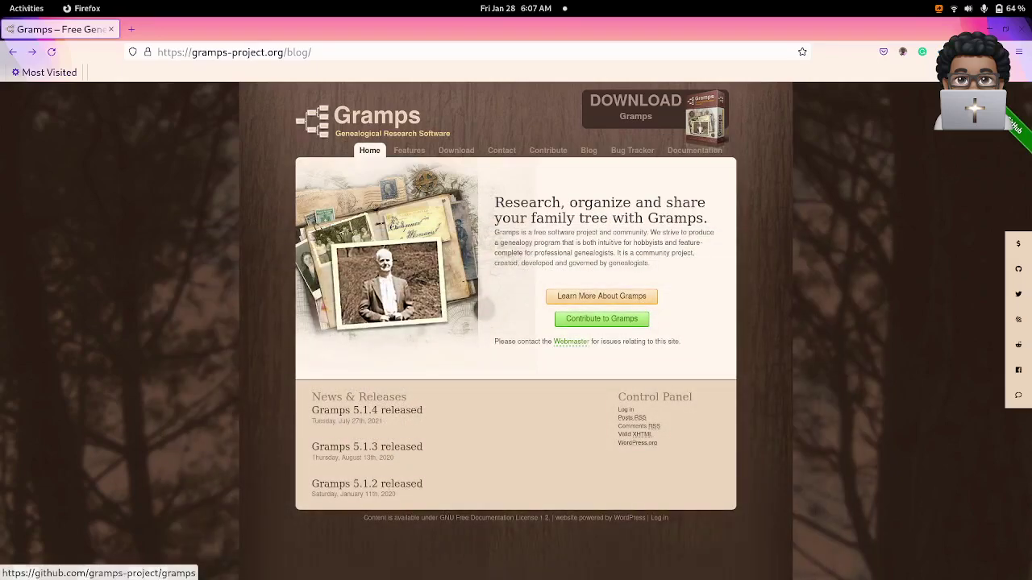